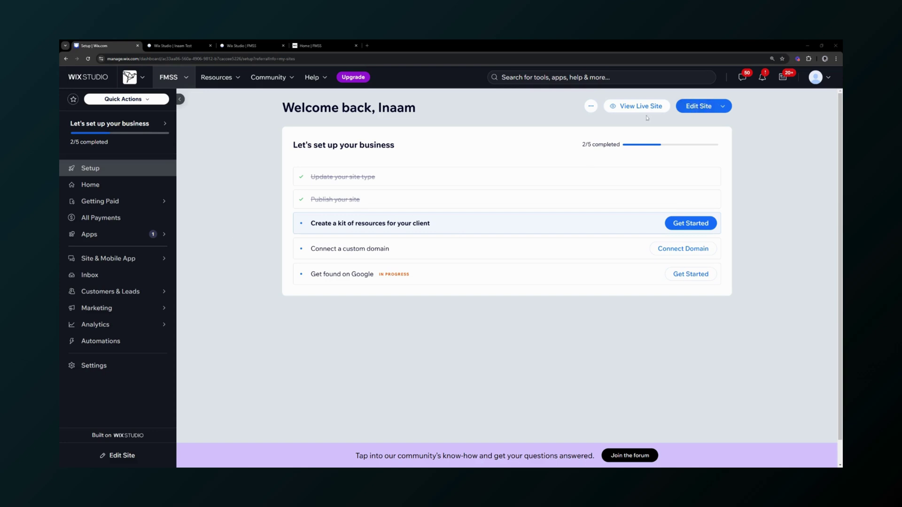
Switch to the 'Wix Studio | FMSS' tab to open the Home page editor
left_click(244, 45)
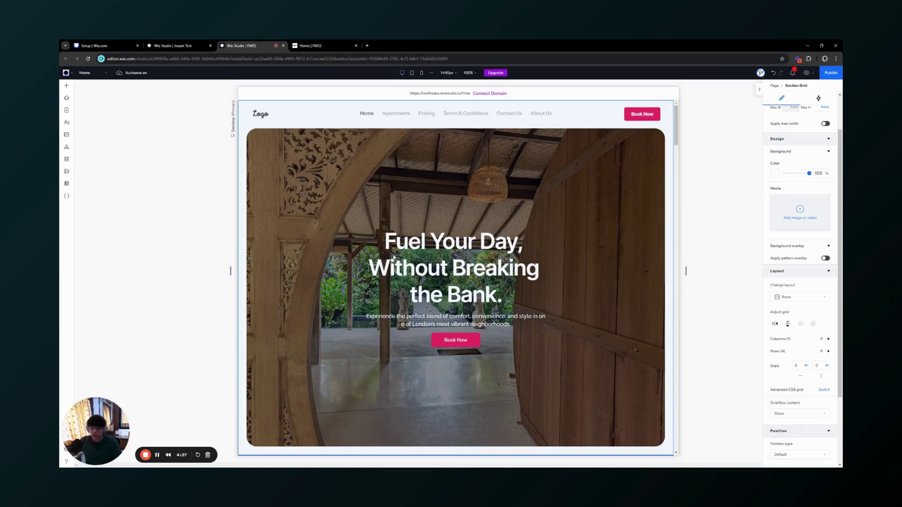
scroll(371, 286, "down", 2)
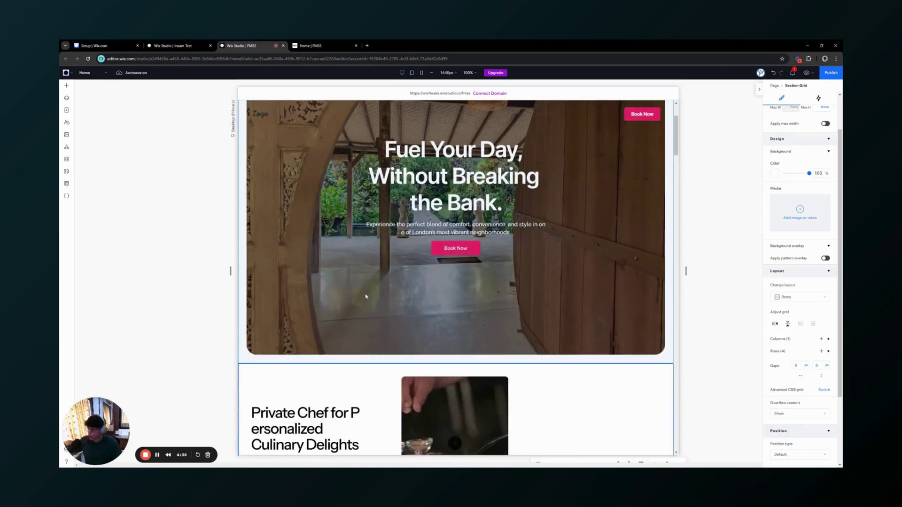
scroll(481, 313, "down", 1)
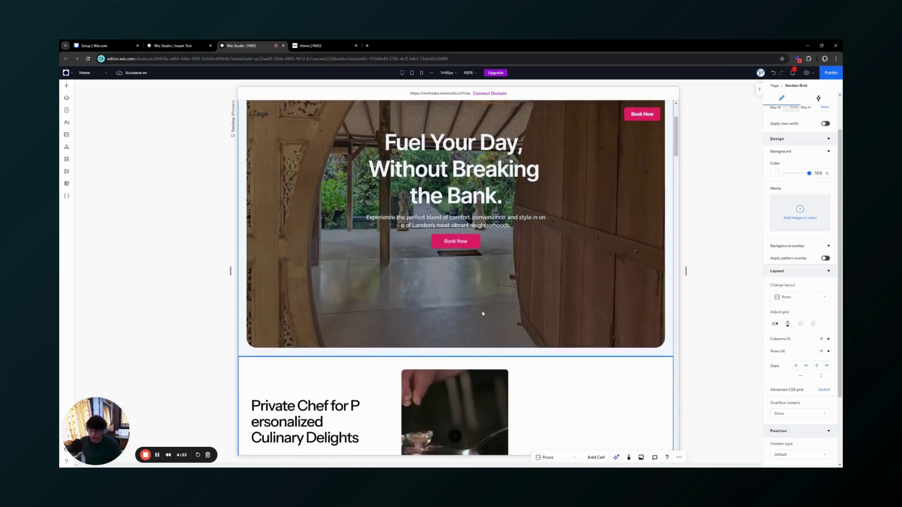
scroll(715, 367, "up", 3)
left_click(310, 46)
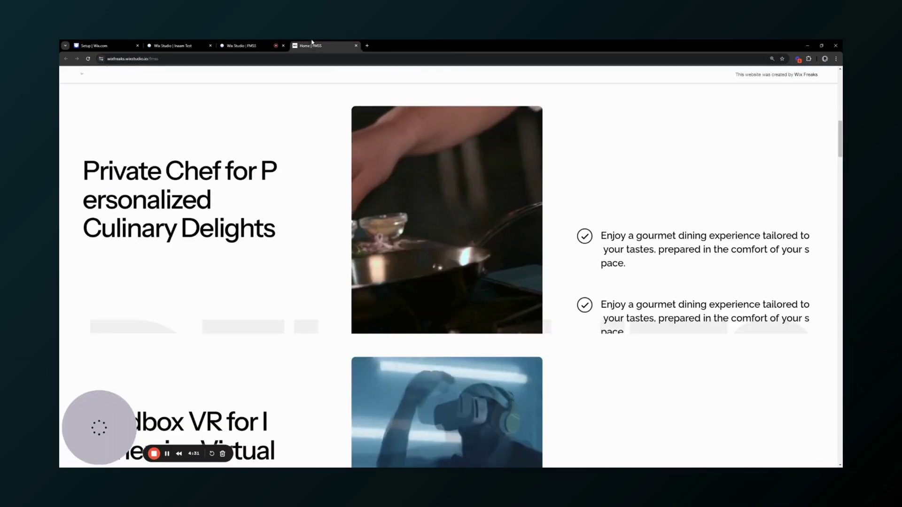
scroll(447, 214, "up", 2)
scroll(447, 213, "up", 6)
scroll(516, 211, "down", 8)
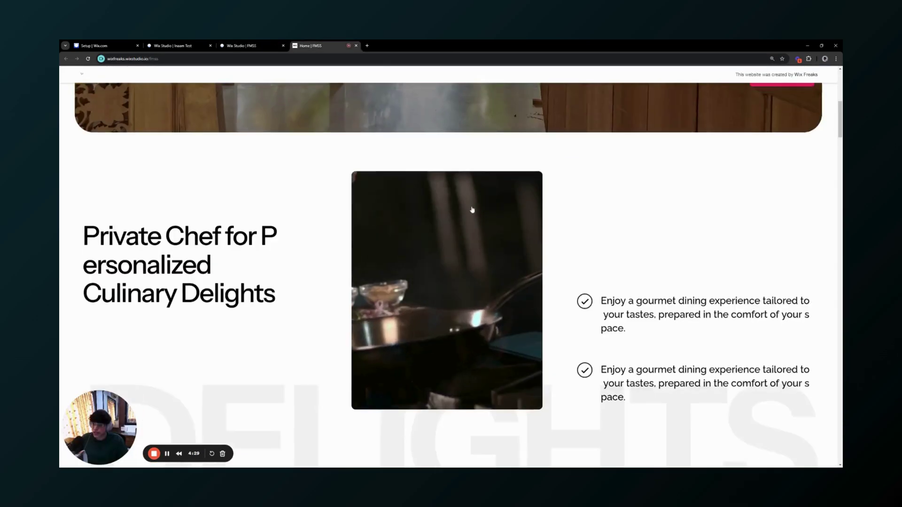
scroll(568, 207, "down", 5)
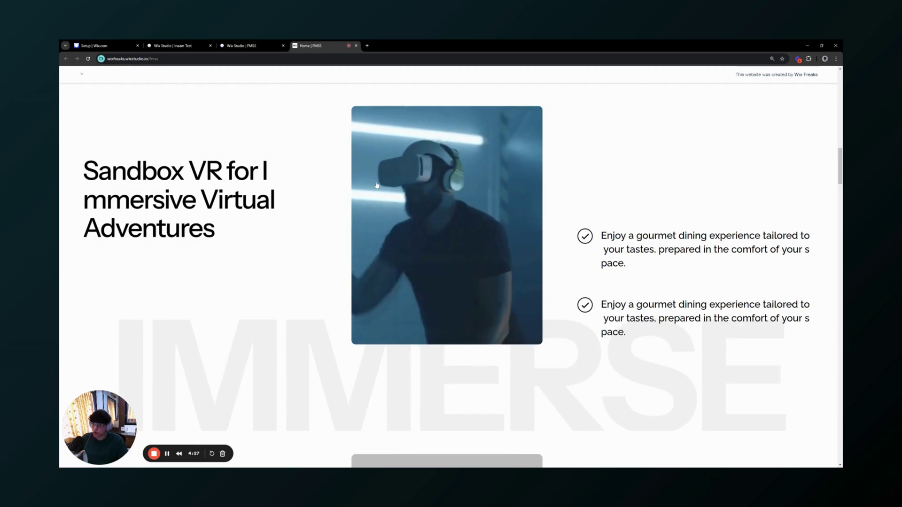
scroll(457, 106, "down", 3)
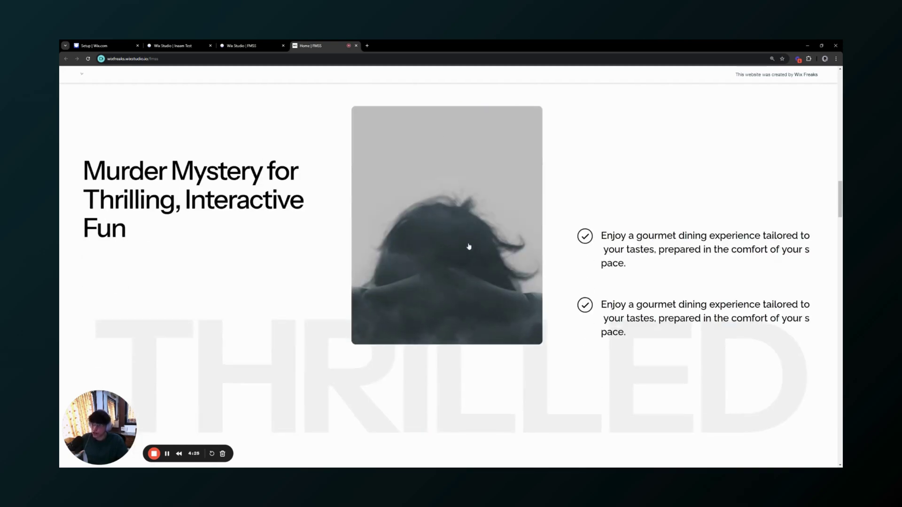
left_click(256, 46)
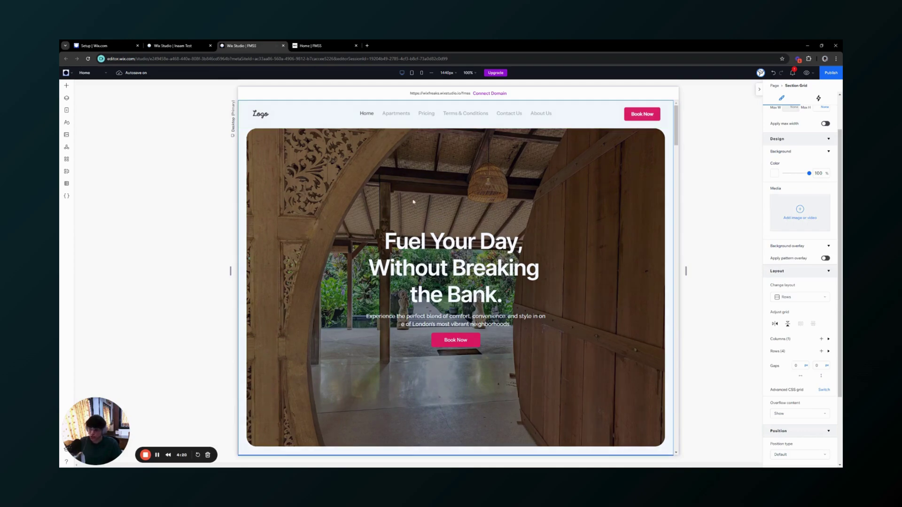
scroll(413, 214, "down", 1)
scroll(414, 215, "down", 5)
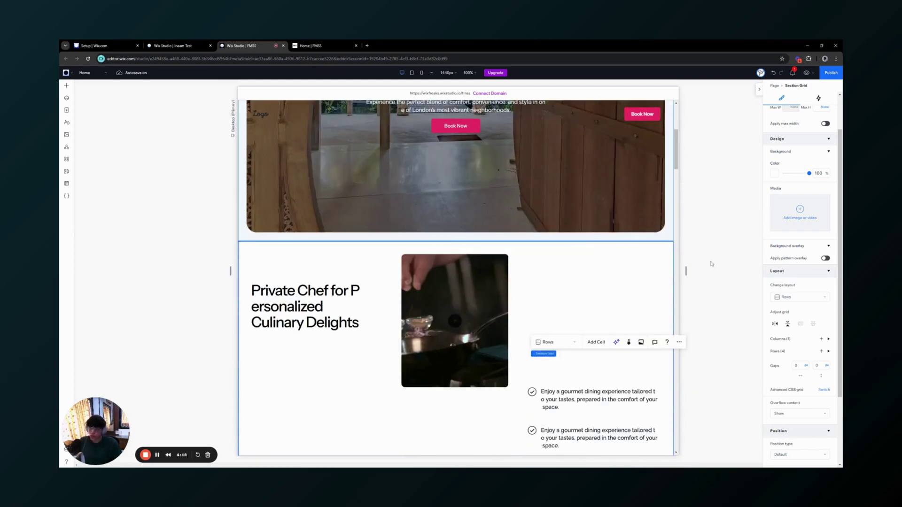
left_click(650, 266)
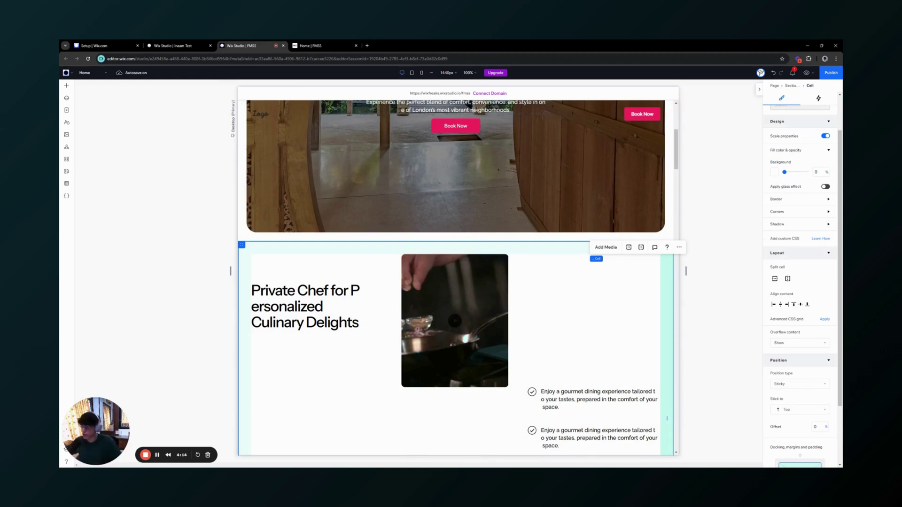
scroll(662, 282, "down", 3)
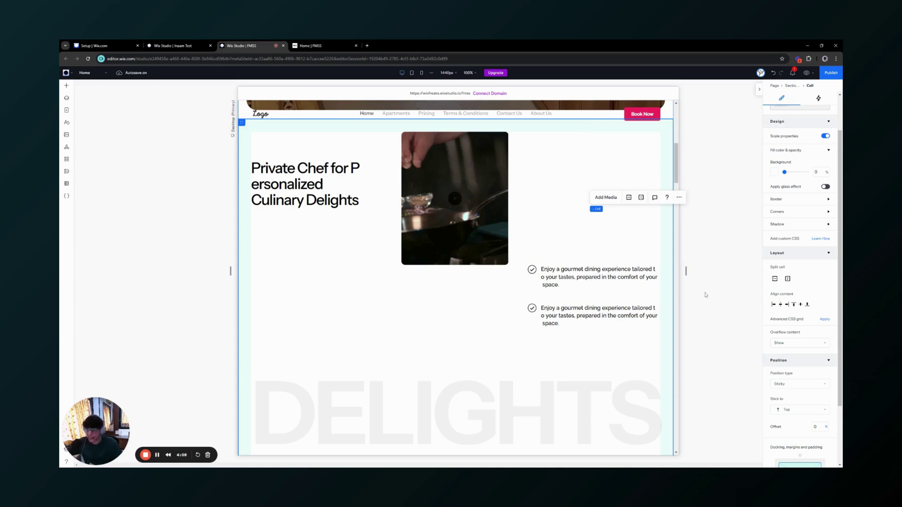
left_click(722, 269)
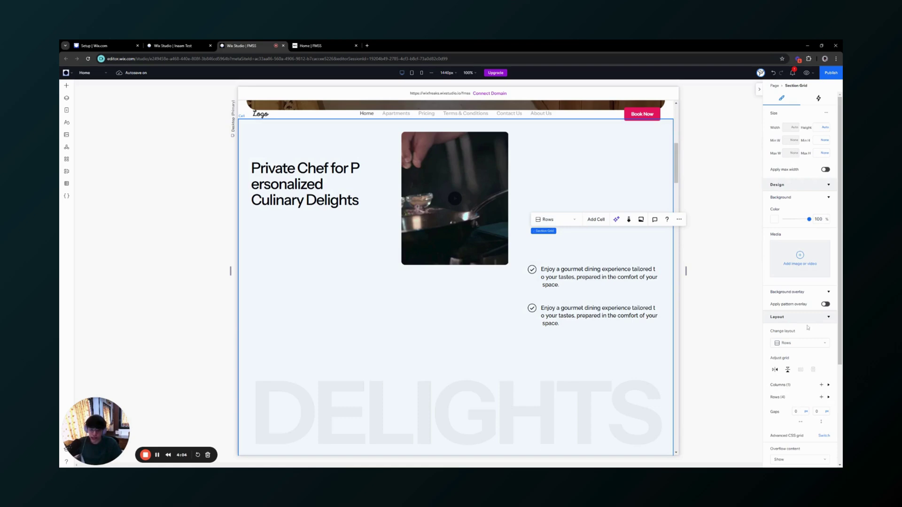
scroll(784, 314, "down", 2)
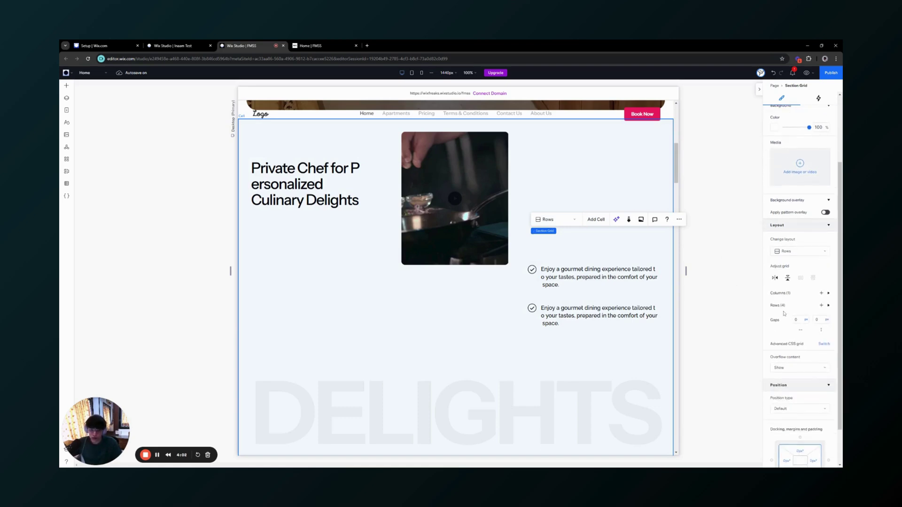
left_click(781, 309)
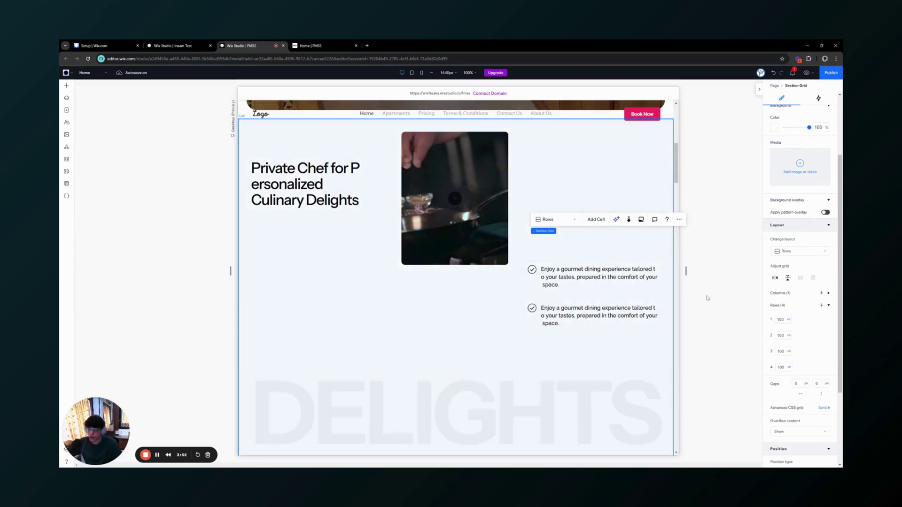
left_click(711, 239)
left_click(713, 239)
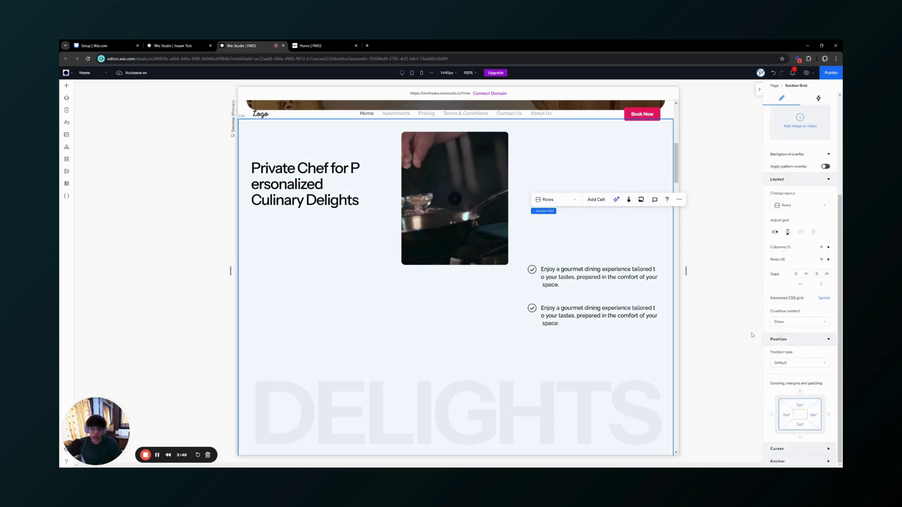
scroll(800, 340, "up", 3)
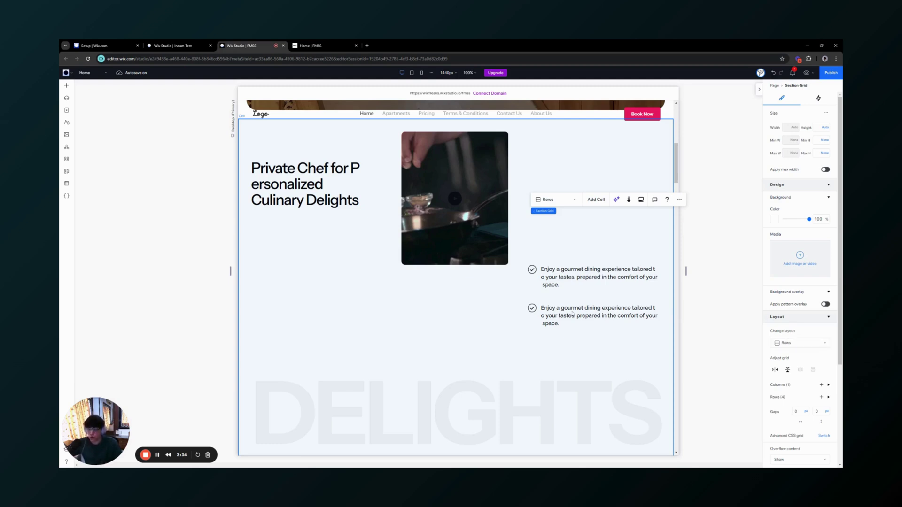
Check the Sandbox VR grid cell's position: Sticky, stuck to top, offset 0
left_click(611, 243)
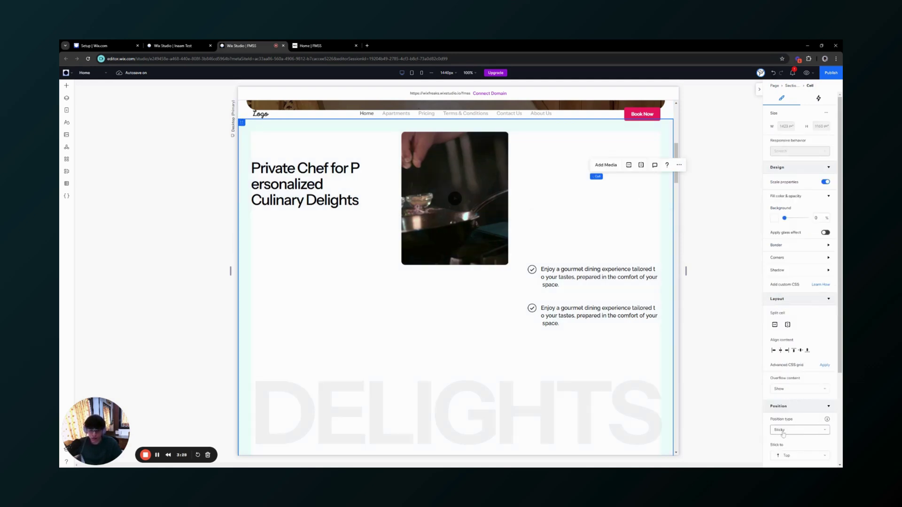
scroll(798, 430, "down", 2)
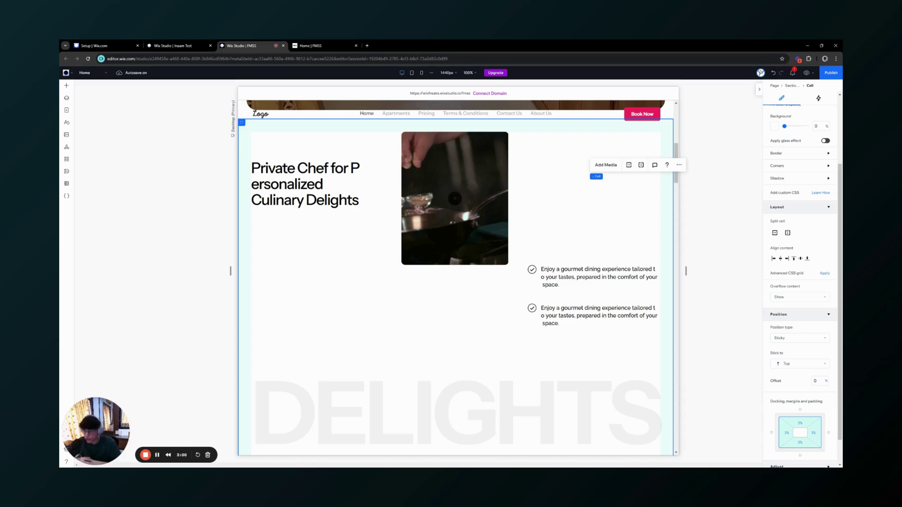
scroll(632, 233, "down", 5)
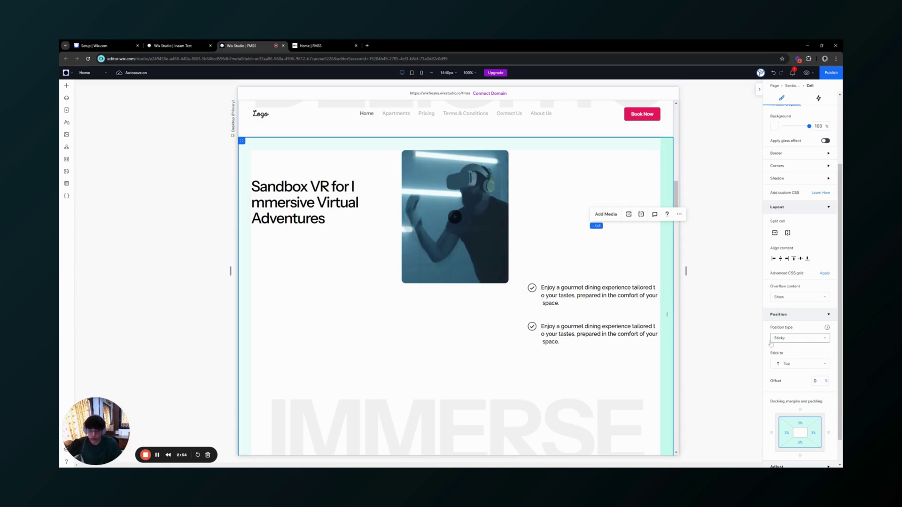
scroll(793, 331, "down", 1)
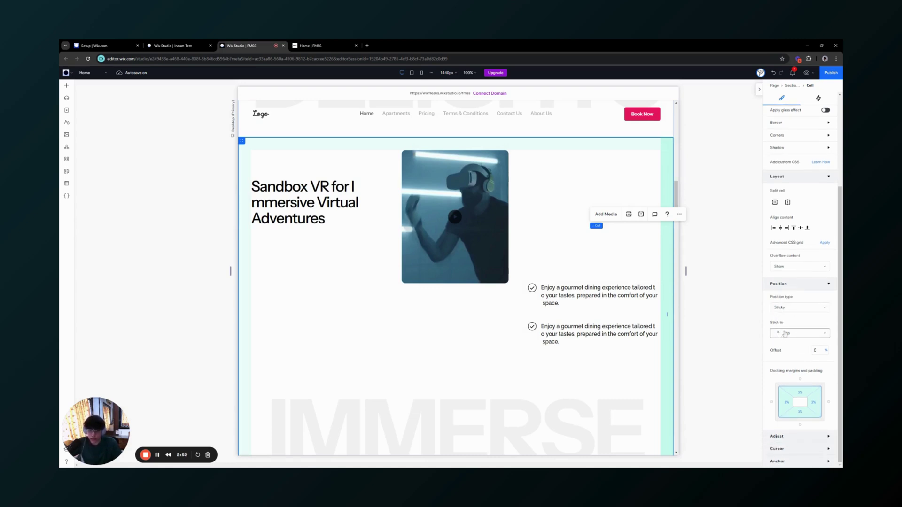
scroll(427, 314, "down", 8)
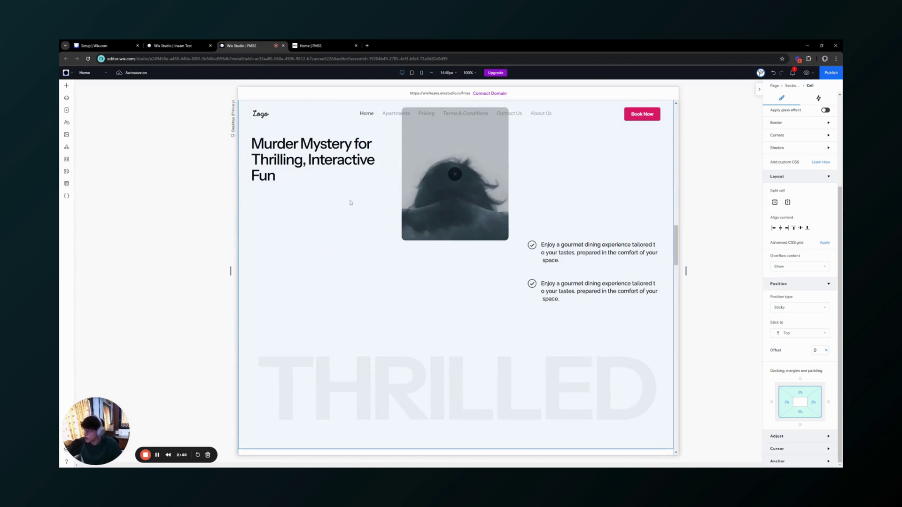
scroll(402, 254, "up", 8)
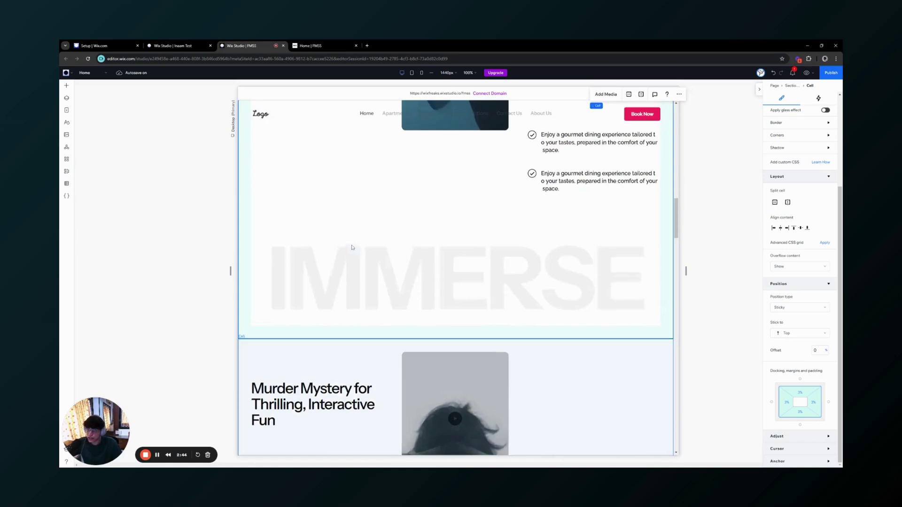
scroll(665, 255, "up", 4)
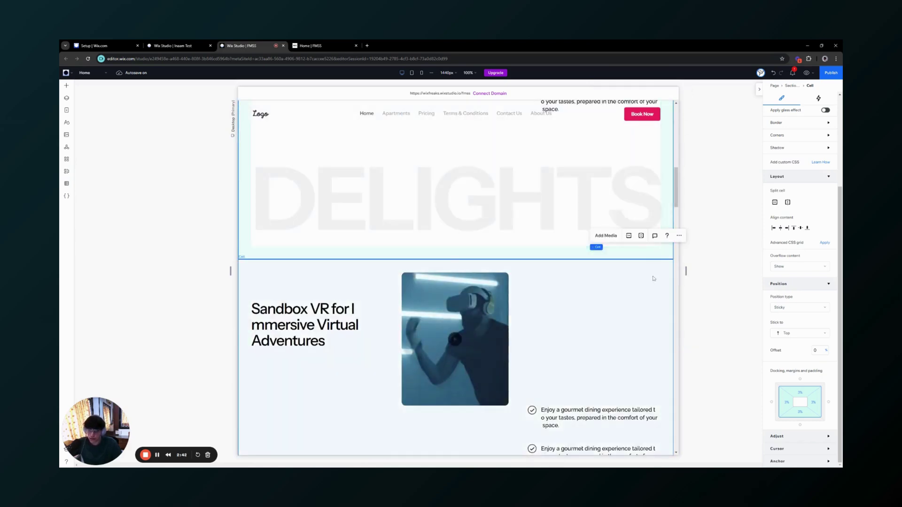
scroll(628, 272, "down", 4)
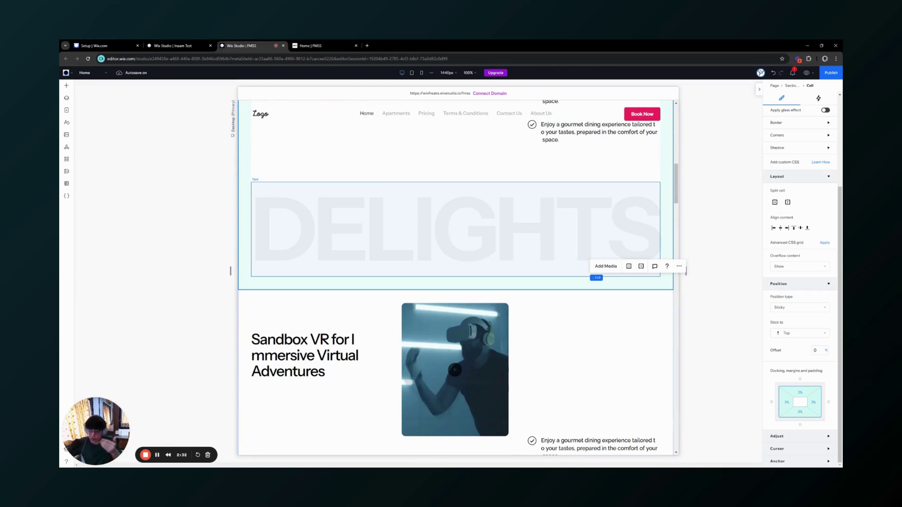
scroll(641, 178, "up", 5)
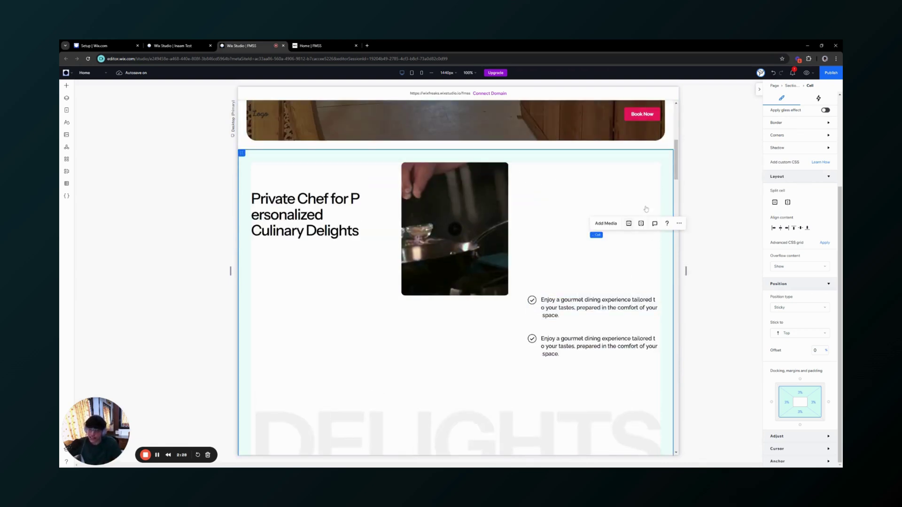
scroll(554, 239, "down", 5)
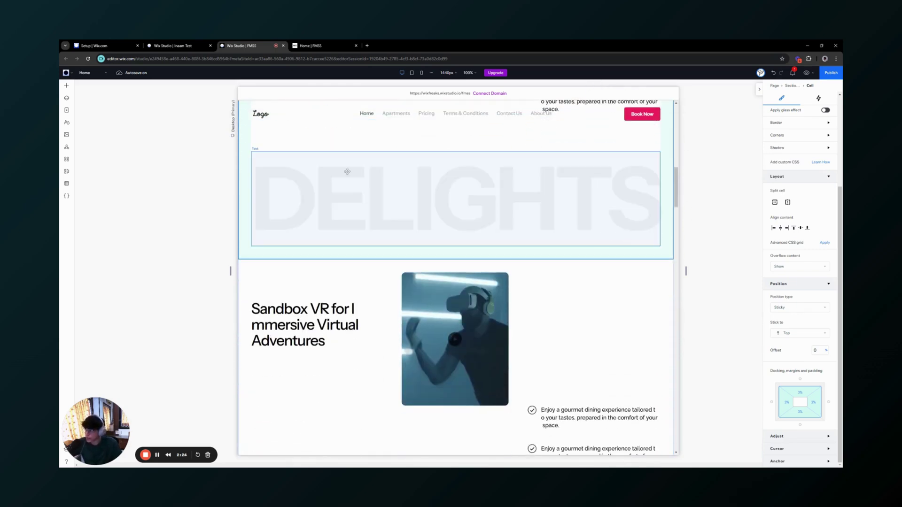
left_click(66, 97)
left_click(112, 186)
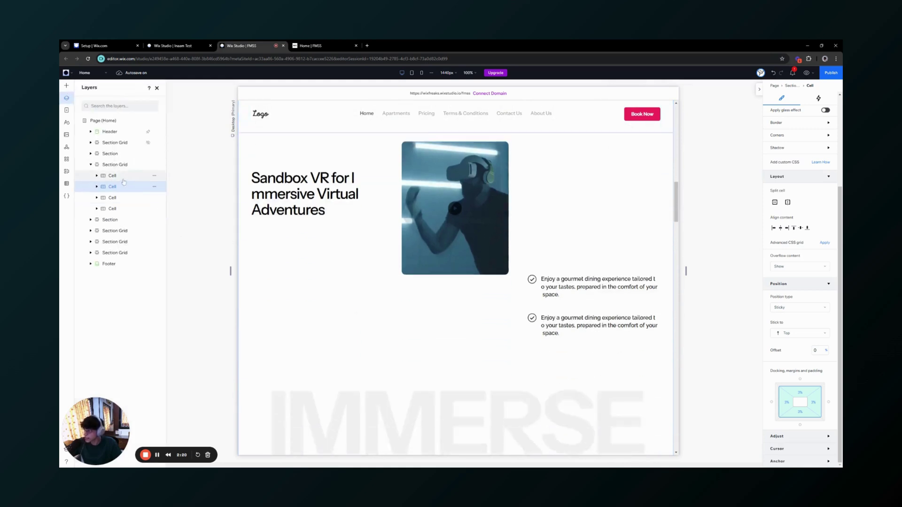
left_click(112, 175)
left_click(121, 207)
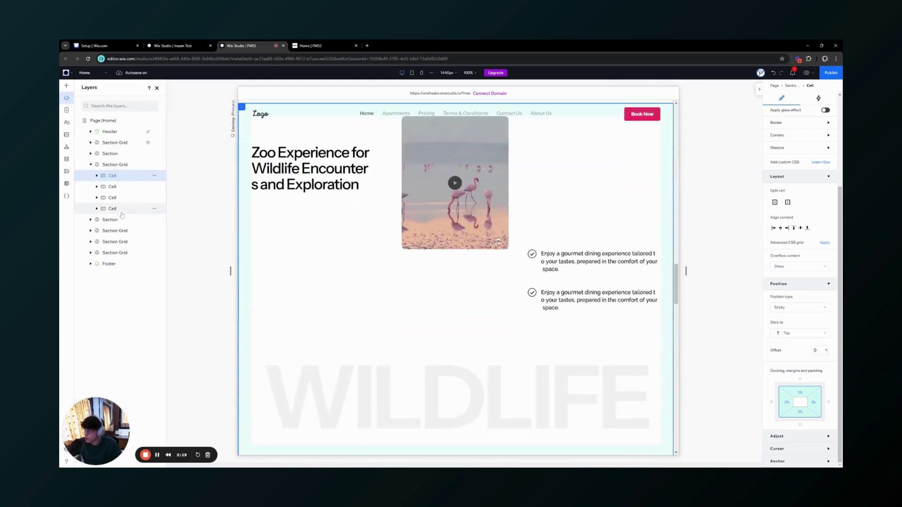
left_click(126, 188)
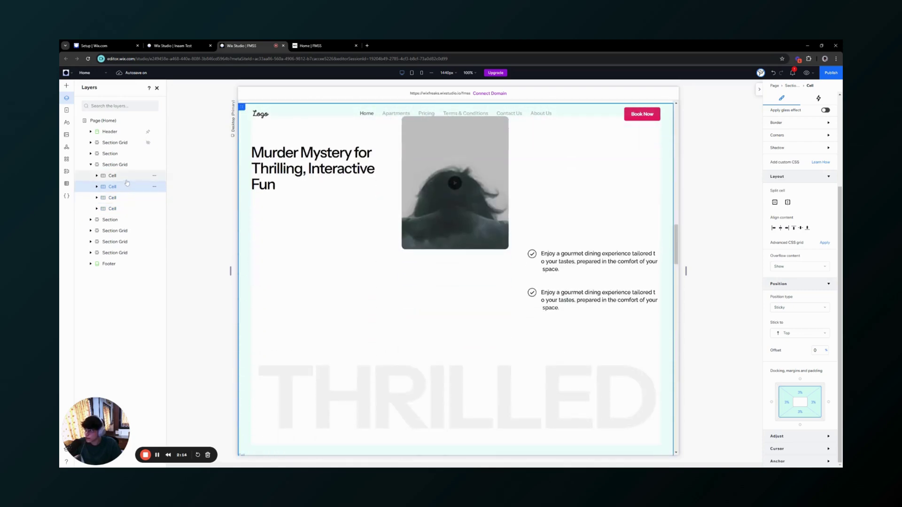
left_click(125, 177)
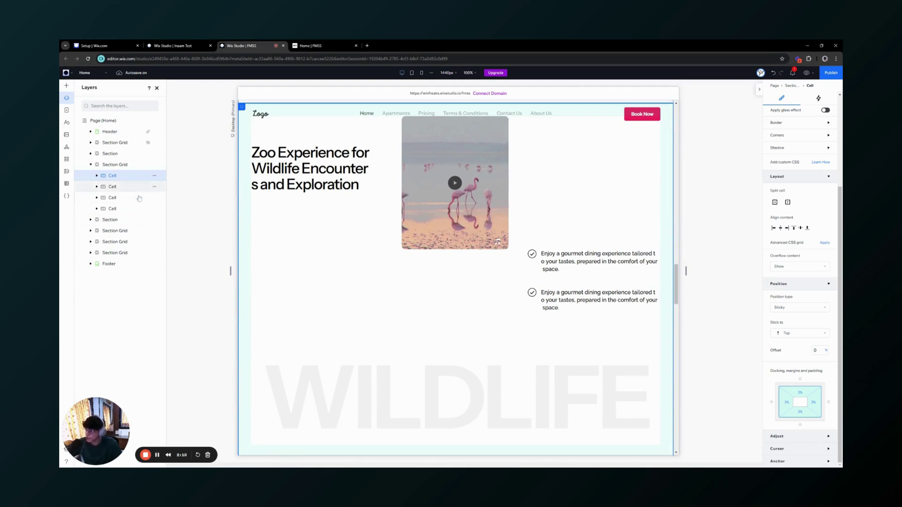
left_click(114, 164)
scroll(371, 202, "down", 5)
scroll(371, 203, "down", 5)
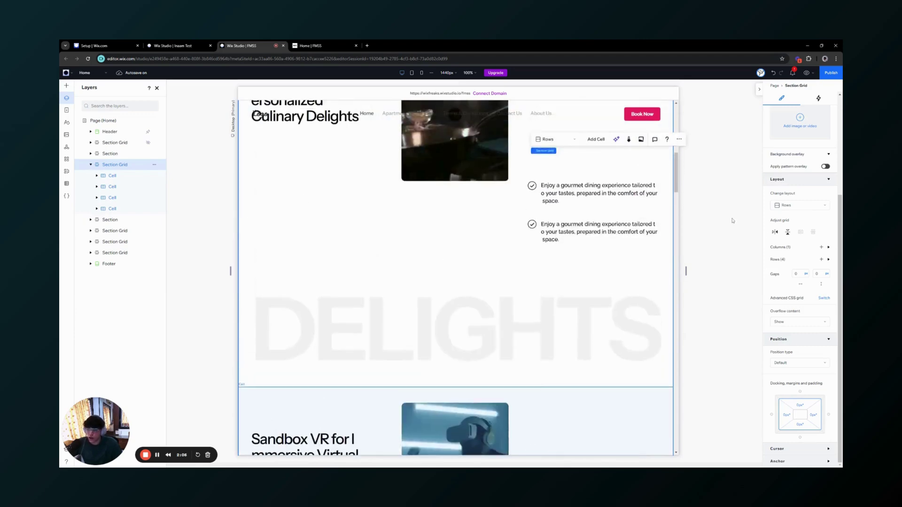
scroll(371, 203, "up", 1)
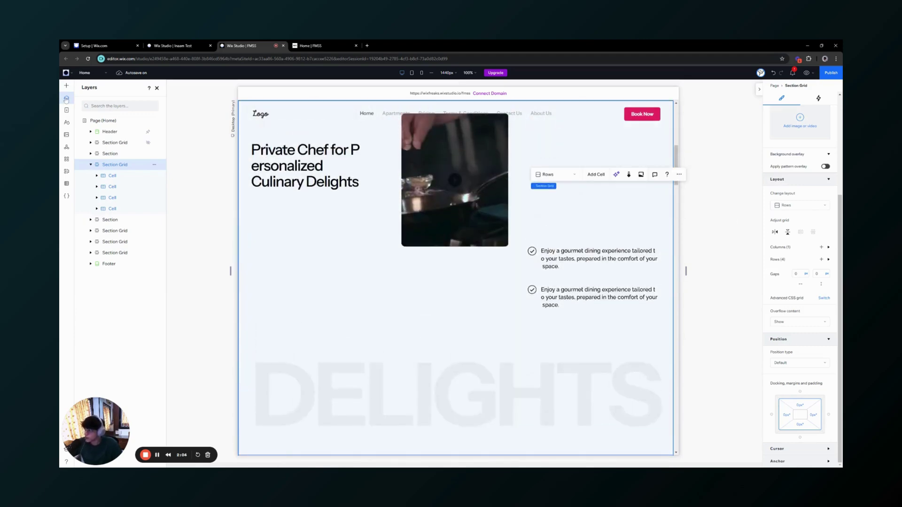
left_click(66, 99)
scroll(412, 267, "up", 5)
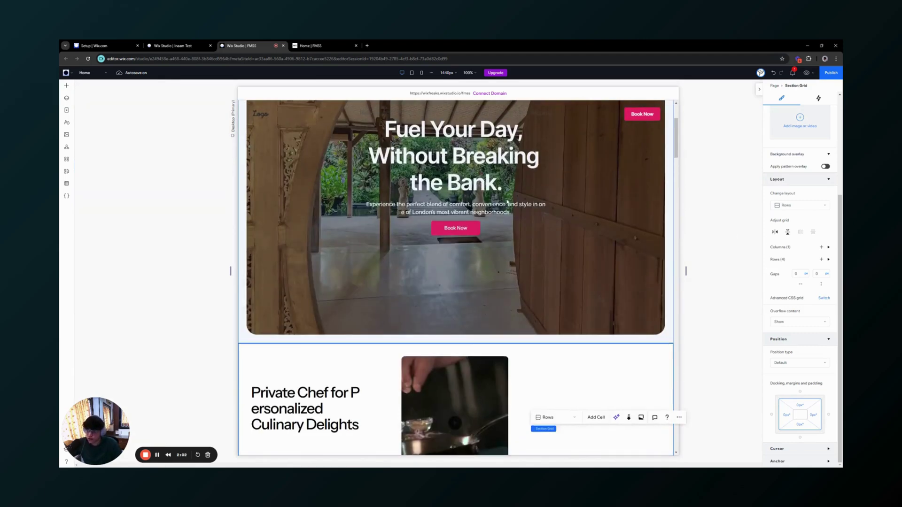
scroll(412, 267, "down", 4)
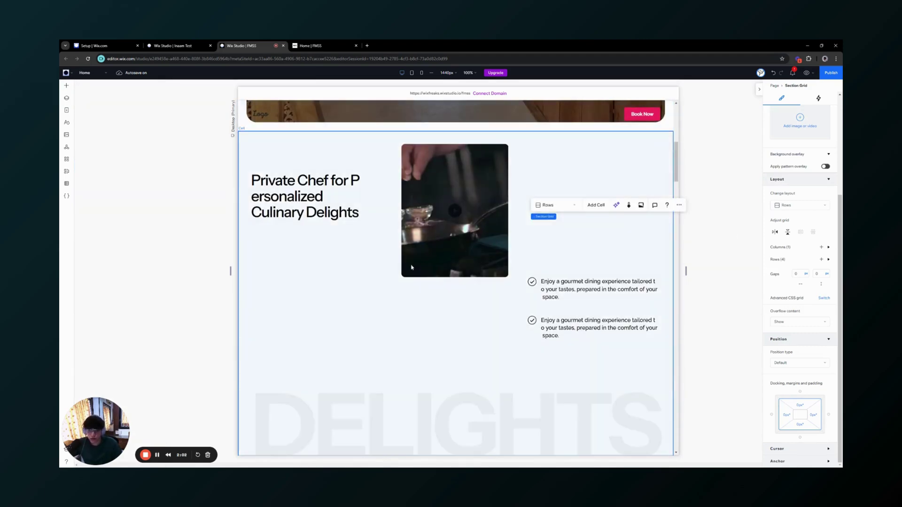
left_click(803, 73)
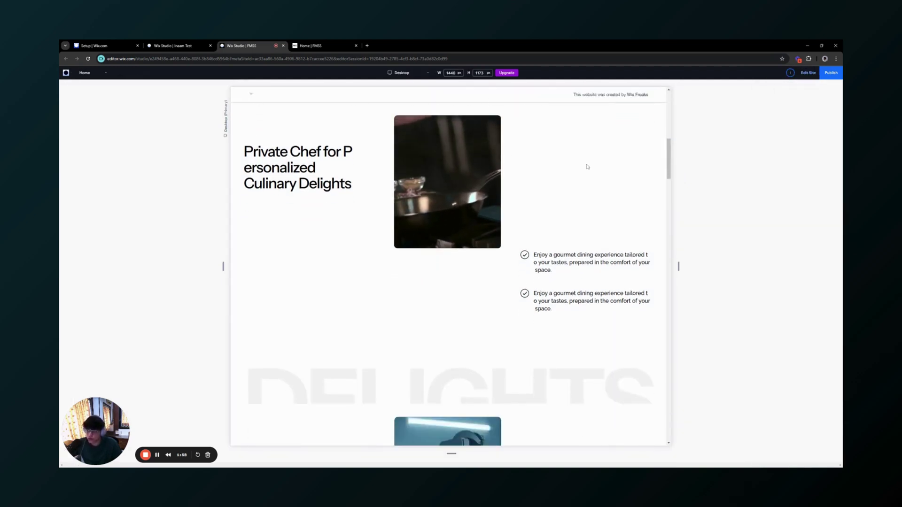
scroll(587, 166, "down", 5)
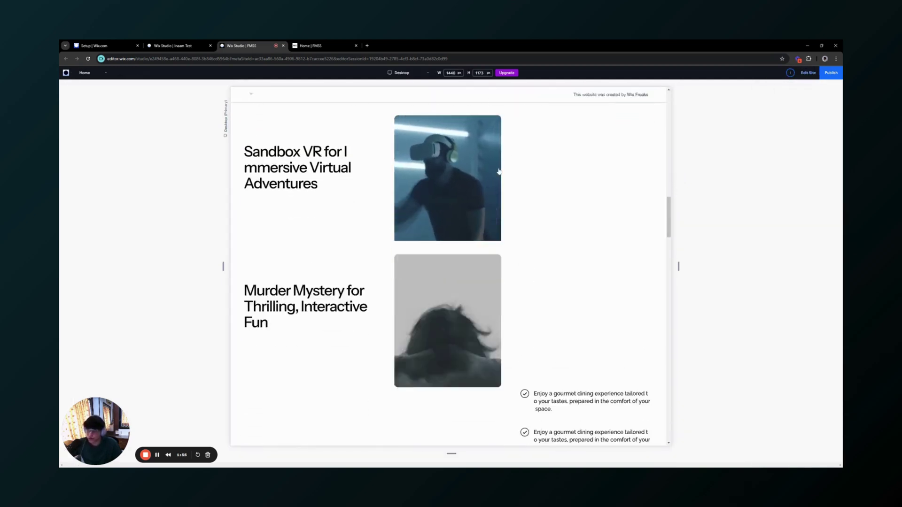
scroll(544, 221, "down", 6)
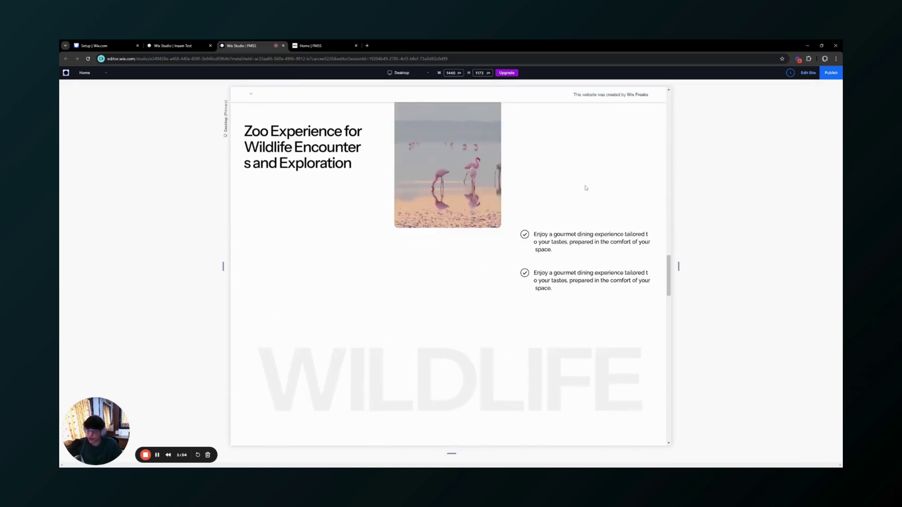
scroll(586, 188, "up", 6)
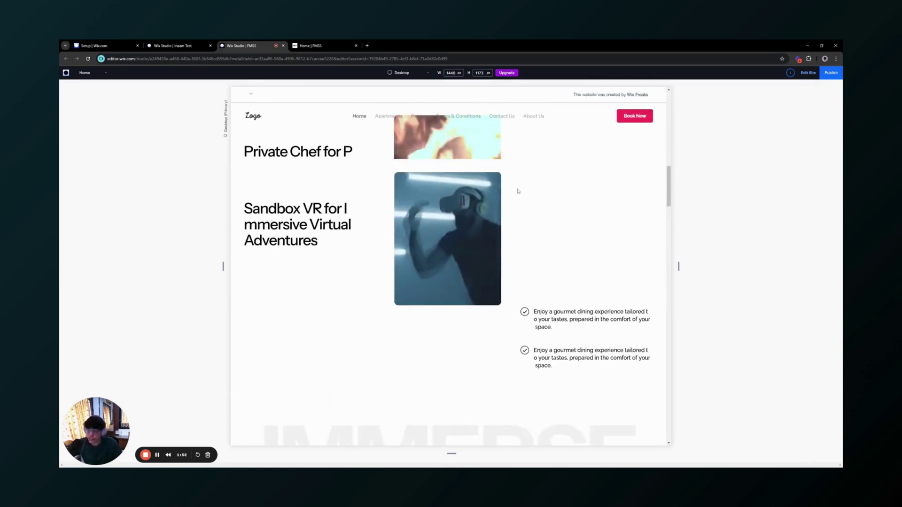
scroll(526, 193, "up", 2)
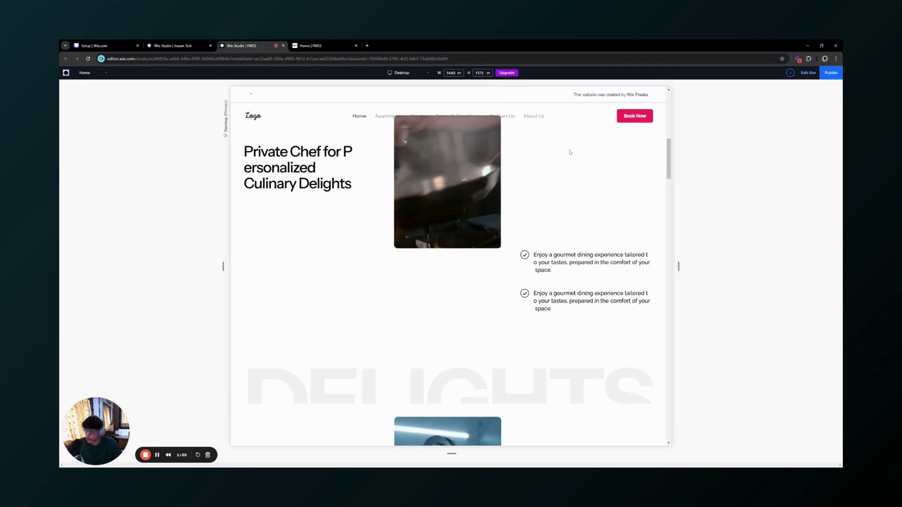
left_click(804, 74)
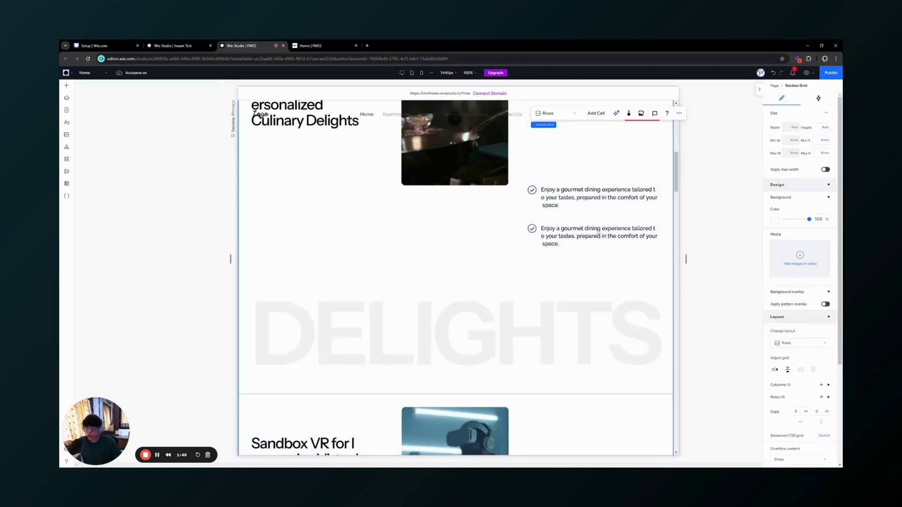
scroll(598, 231, "up", 6)
scroll(404, 283, "down", 4)
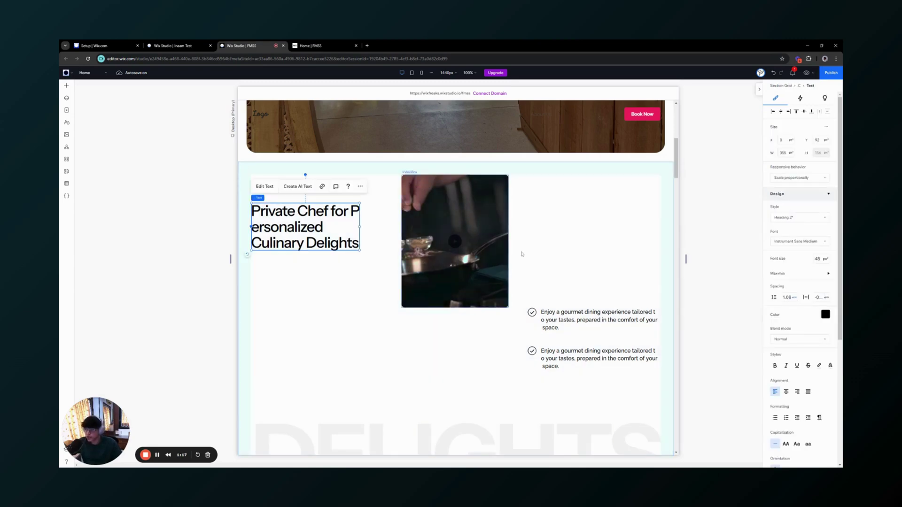
Show the Animations and Effects settings for the Private Chef cooking video
left_click(473, 221)
left_click(818, 98)
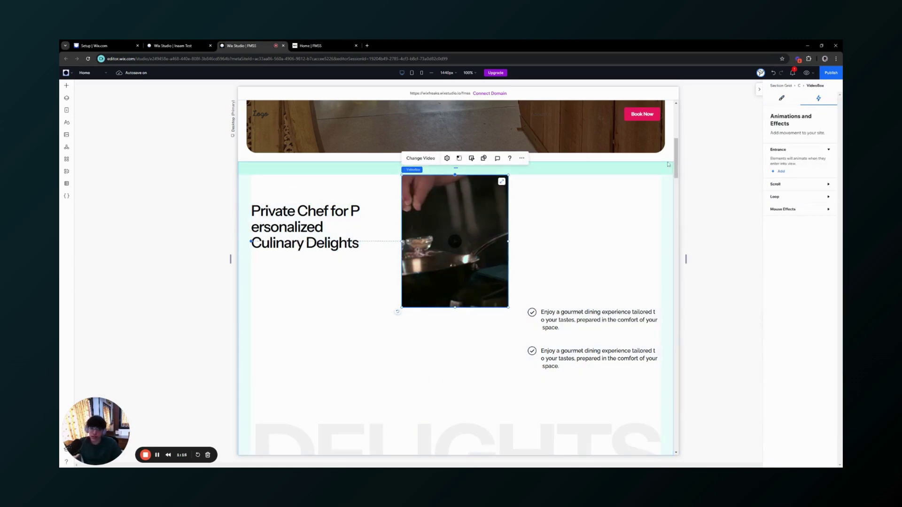